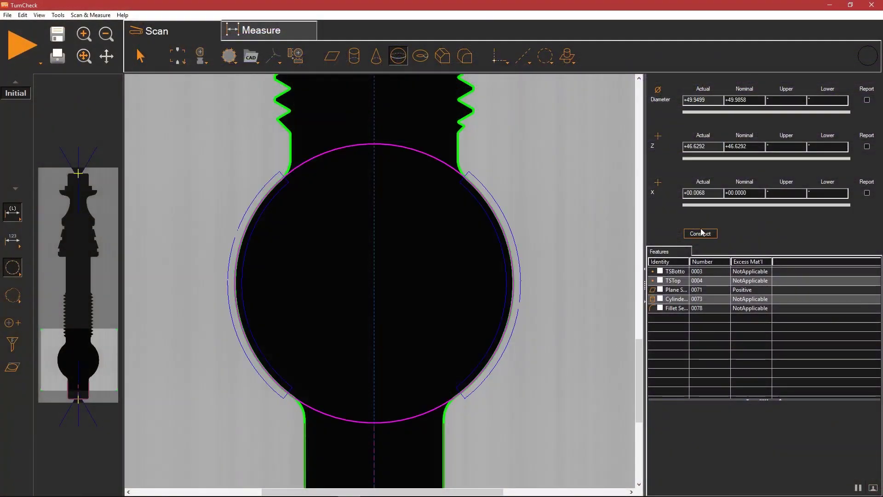
Construct the ball sphere and its neck intersection, giving Y about 24.99 as feature 0085.
{"action": "left_click", "coordinate": [563, 52]}
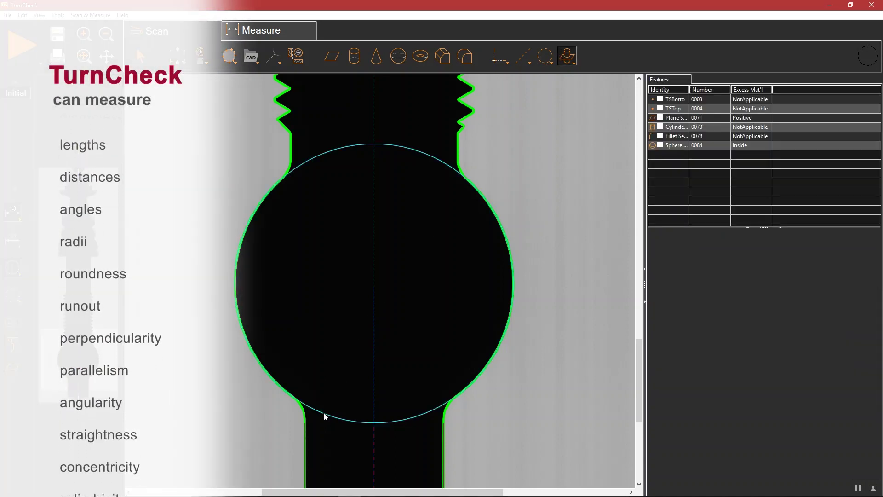
{"action": "left_click", "coordinate": [306, 438]}
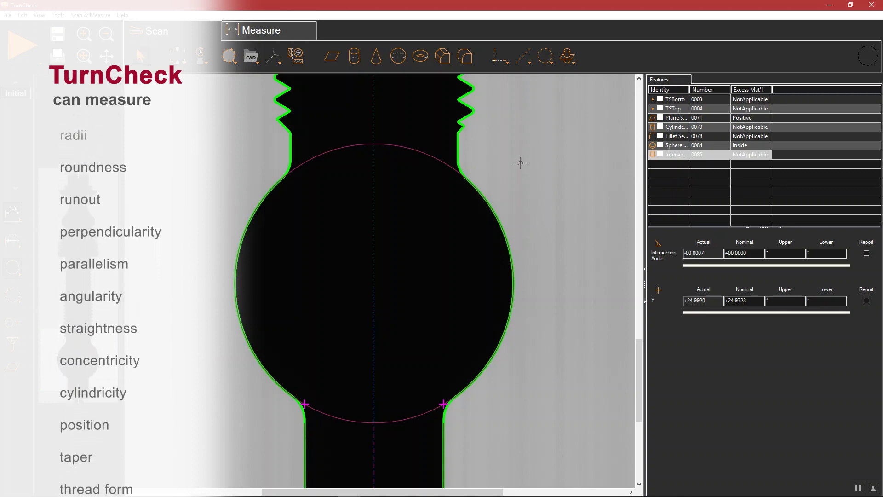
{"action": "left_click", "coordinate": [355, 57]}
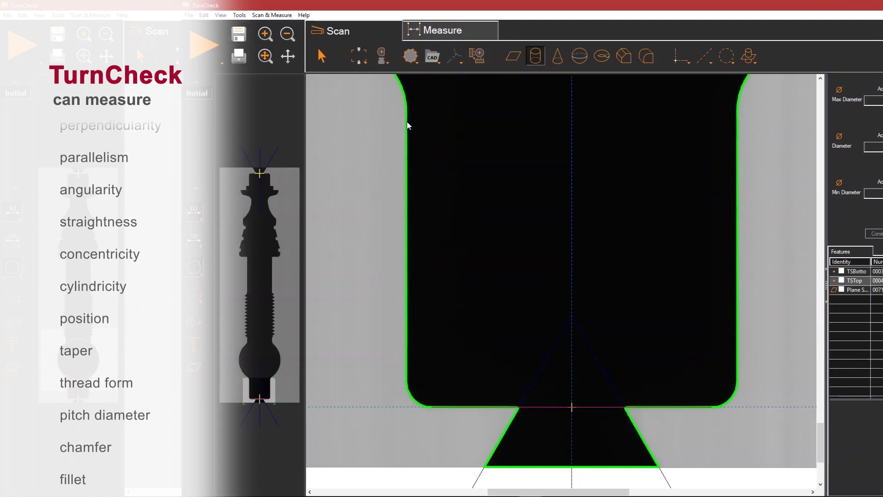
Give the lower shaft cylinder a nominal diameter of 24.95 with upper tolerance 0.1.
{"action": "left_click", "coordinate": [384, 366]}
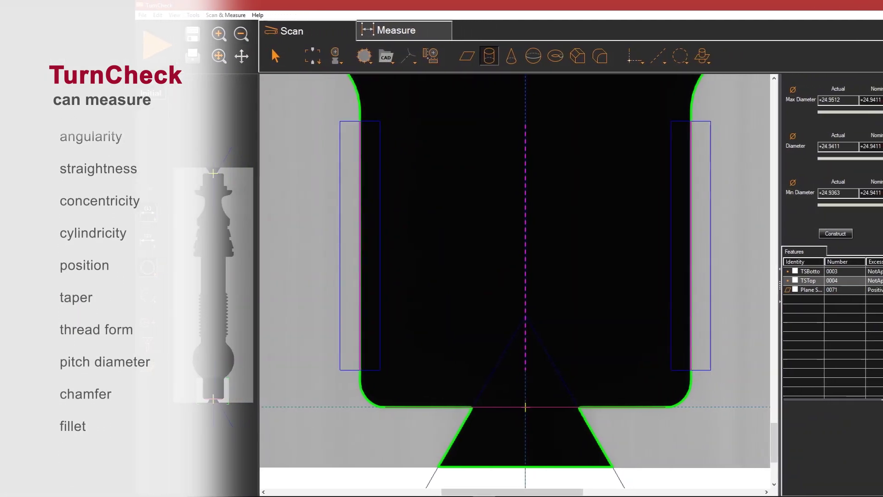
{"action": "double_click", "coordinate": [864, 147]}
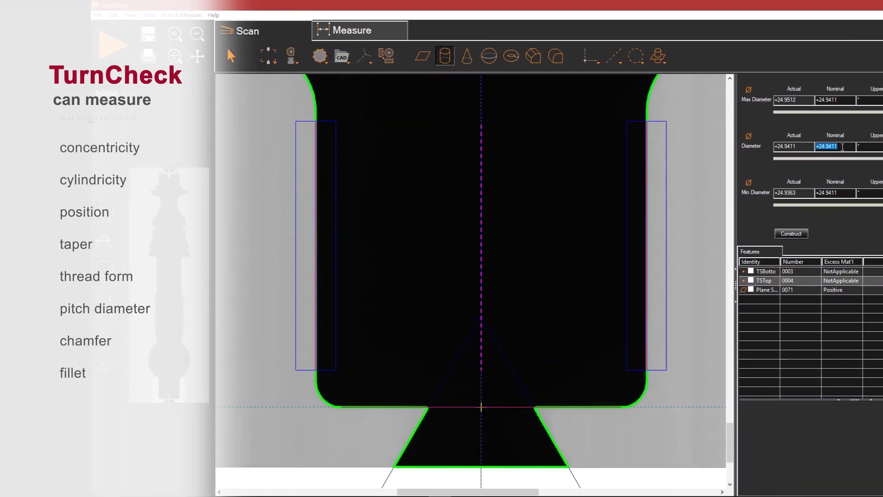
{"action": "type", "text": "24.95"}
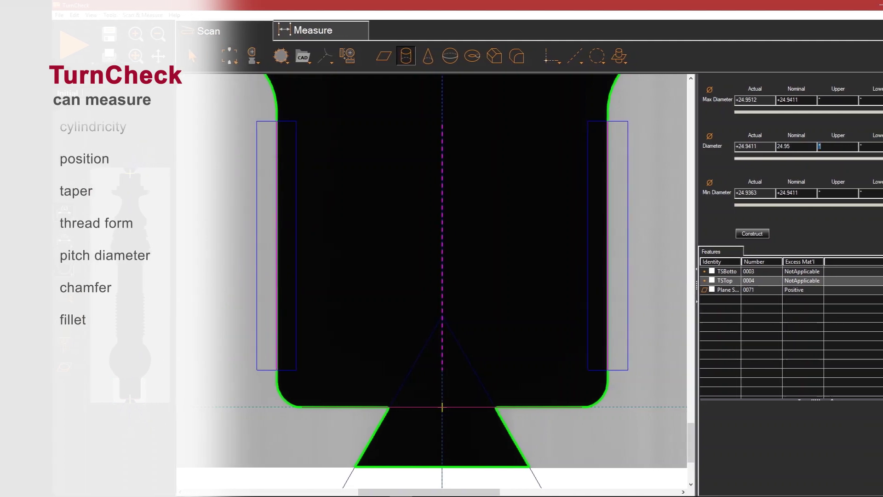
{"action": "key", "text": "Tab"}
{"action": "type", "text": ".1"}
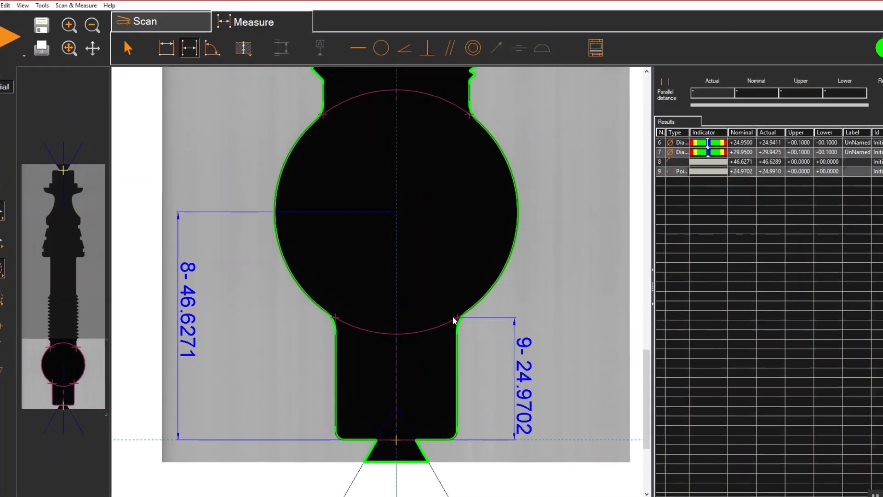
Dimension the parallel distance between the ball's intersection points: nominal 41.6667, actual 41.6289.
{"action": "left_click", "coordinate": [470, 115]}
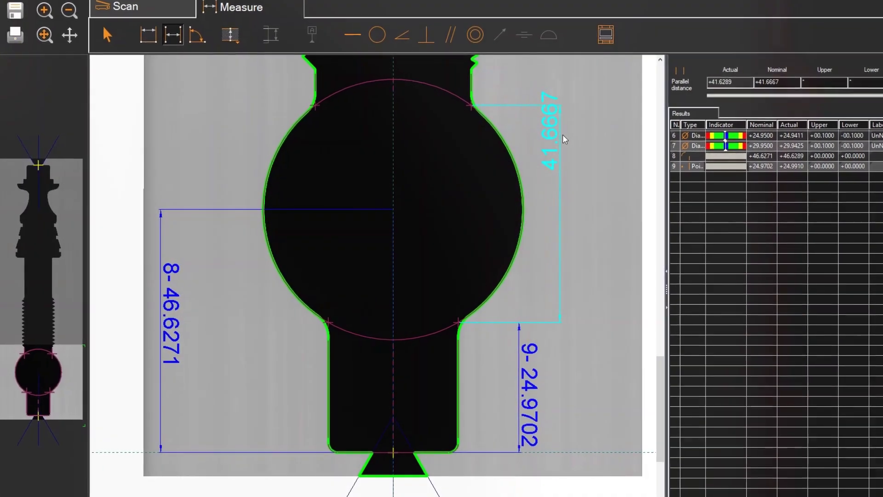